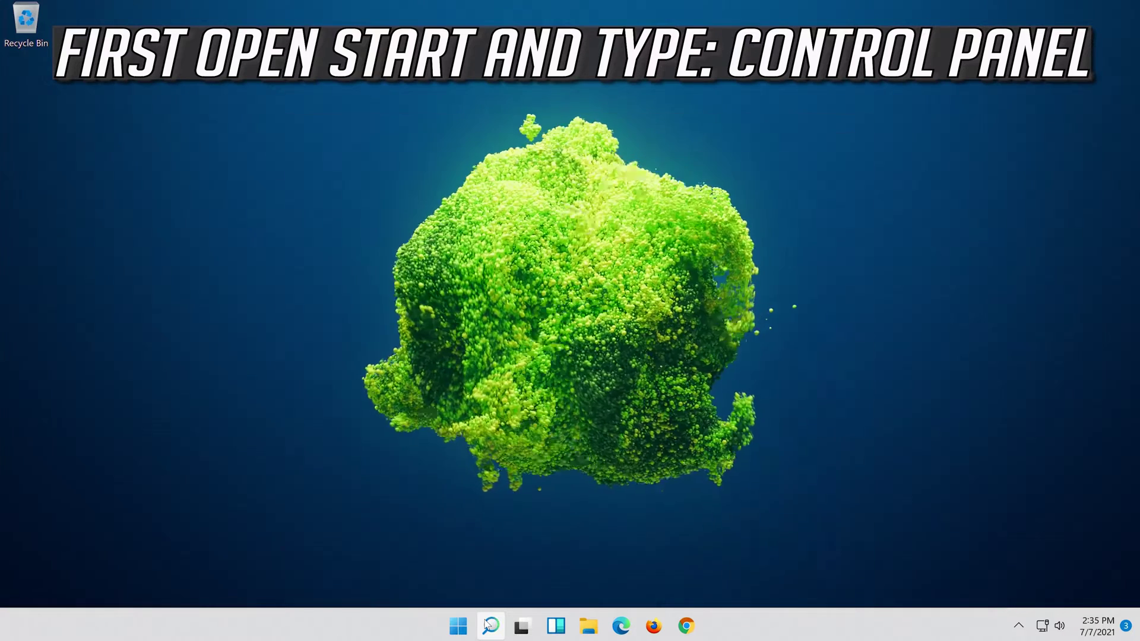
Search Windows for 'control panel' and launch the Control Panel best match.
left_click(489, 624)
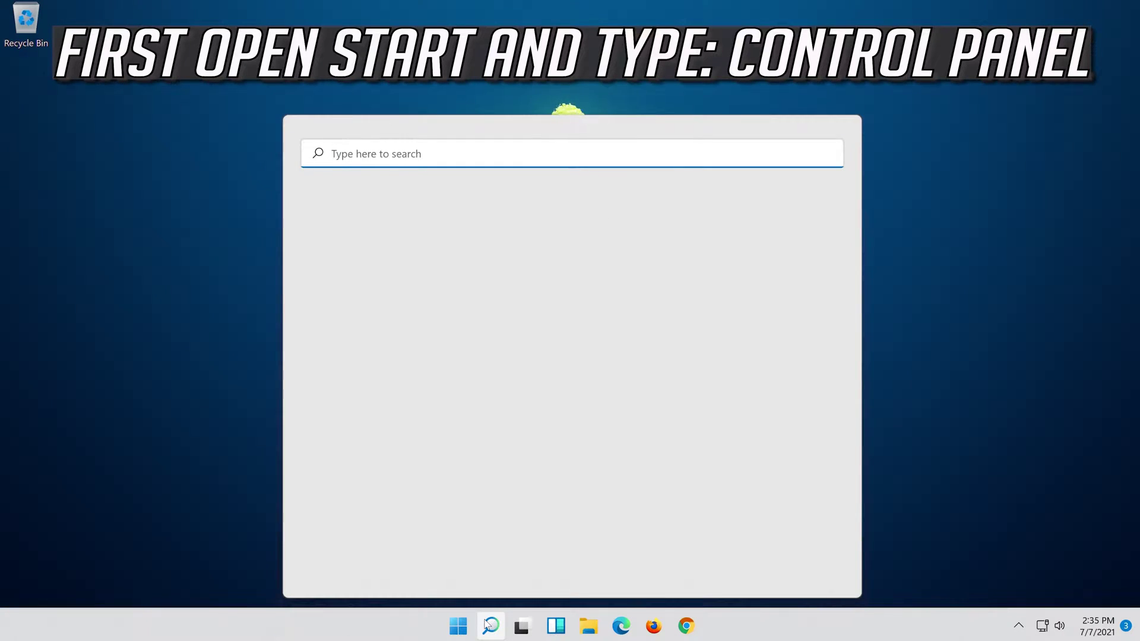
type("con")
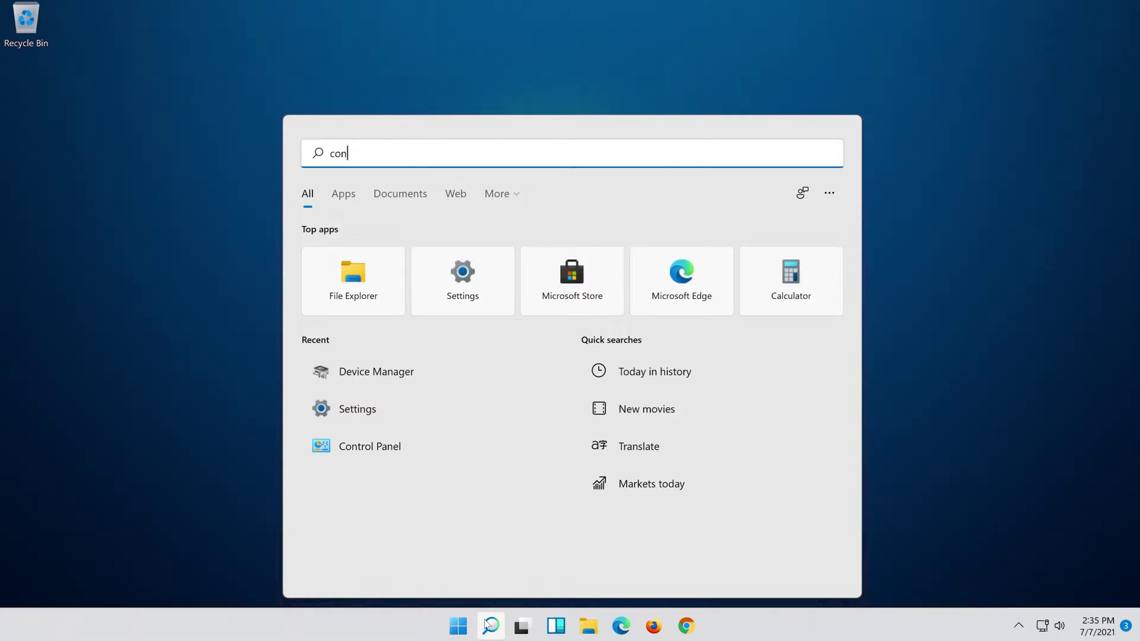
type("trol panel")
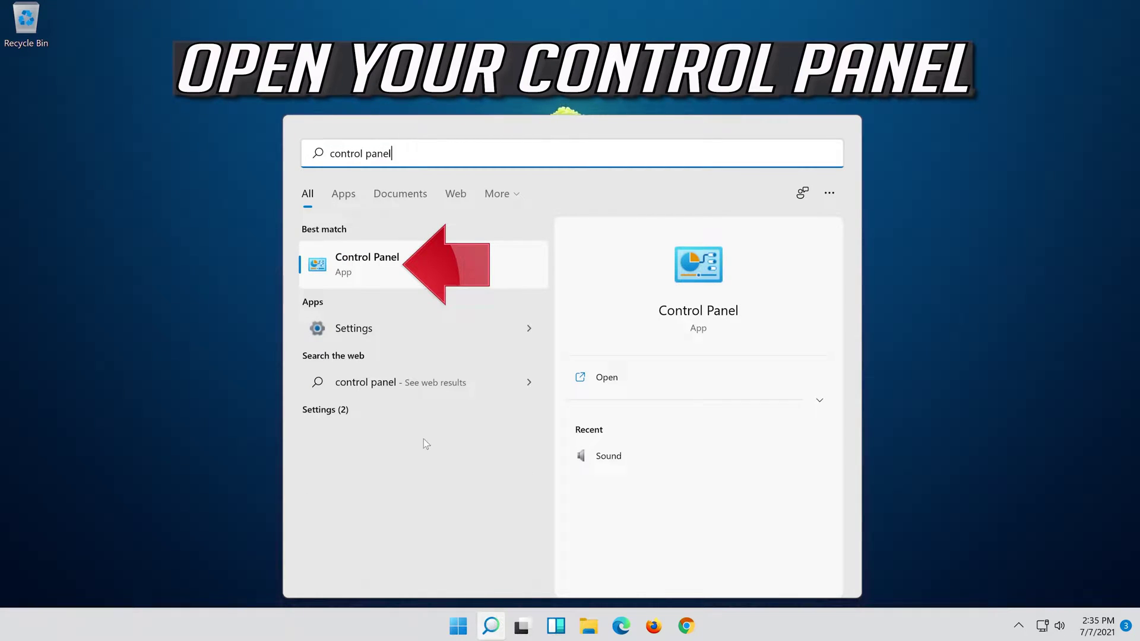
left_click(417, 284)
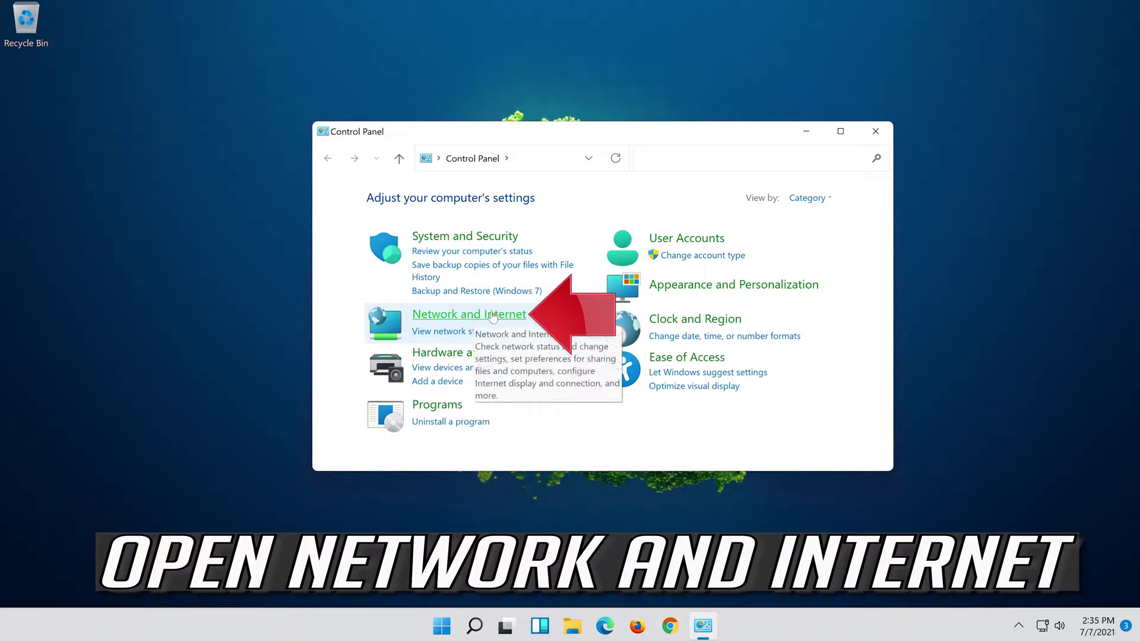
Go through Network and Internet and Network and Sharing Center to the Ethernet0 status dialog.
left_click(493, 316)
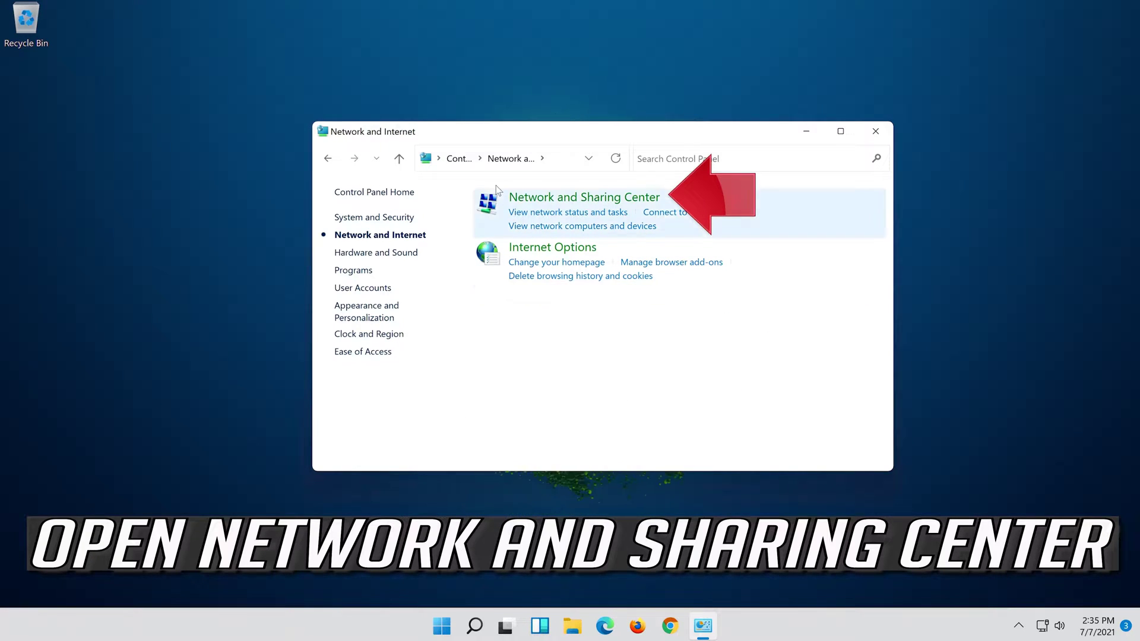
left_click(554, 197)
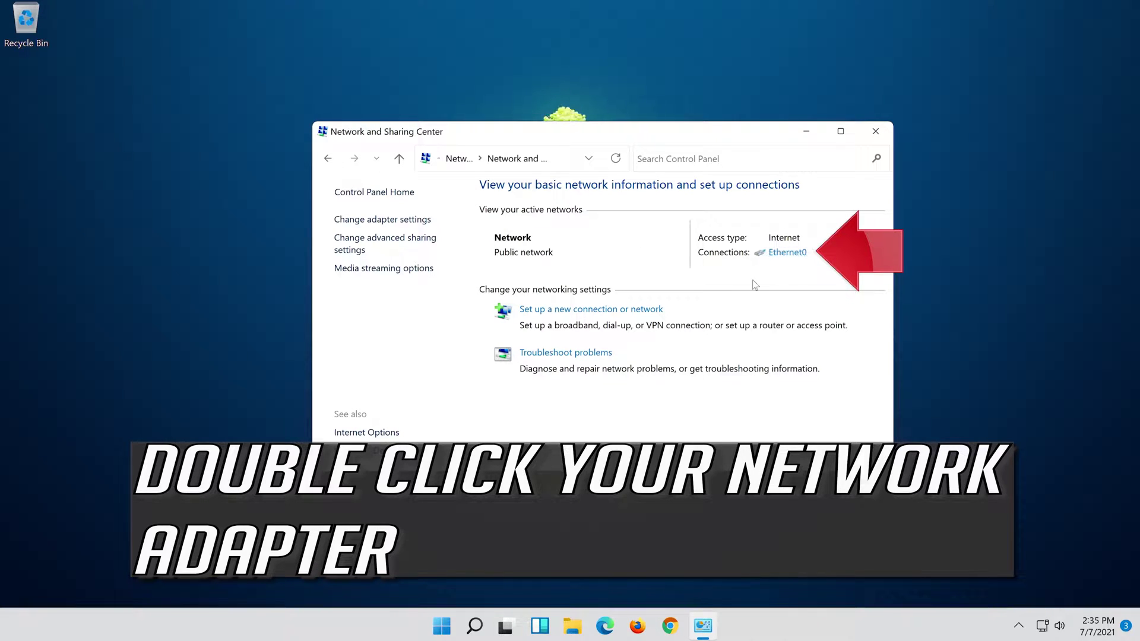
left_click(784, 256)
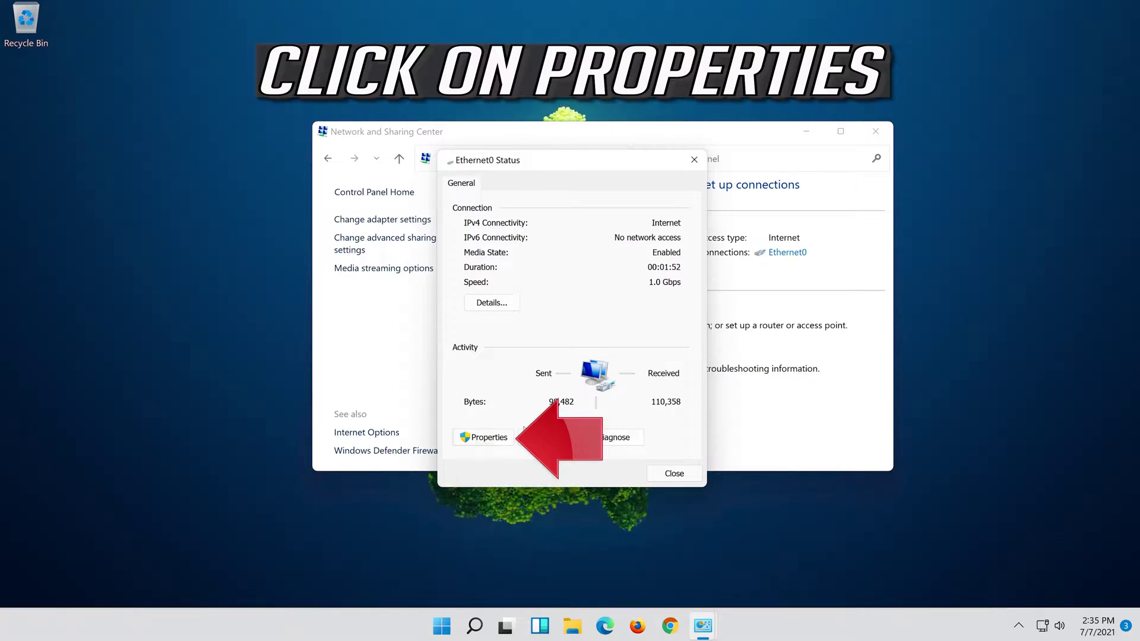
Bring up the Internet Protocol Version 4 (TCP/IPv4) properties of the Ethernet0 adapter.
left_click(486, 440)
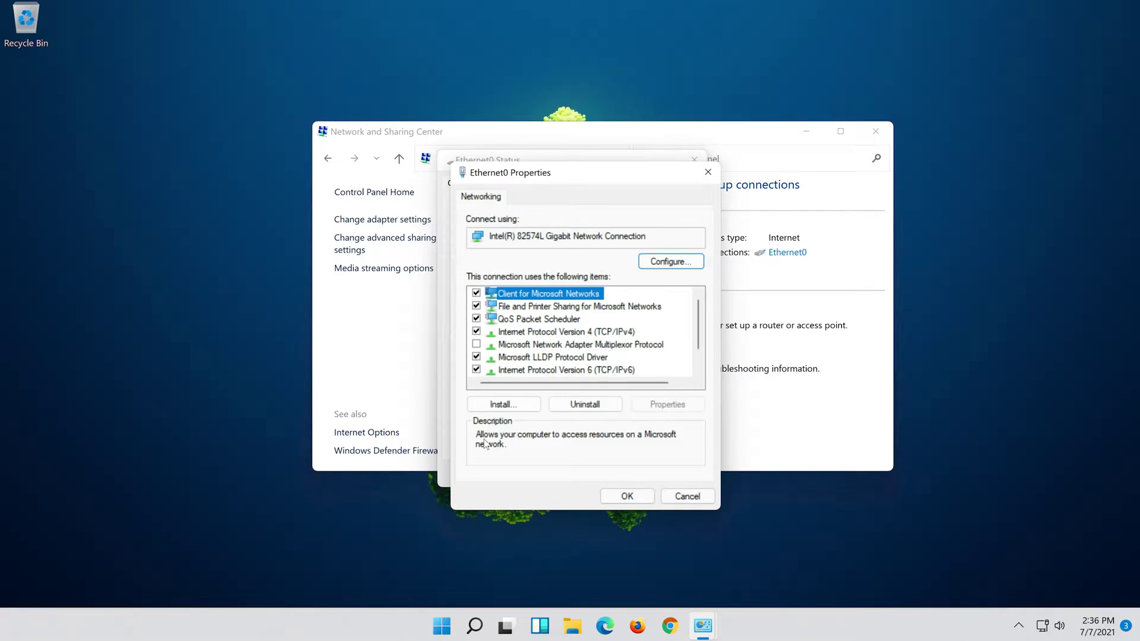
left_click(511, 332)
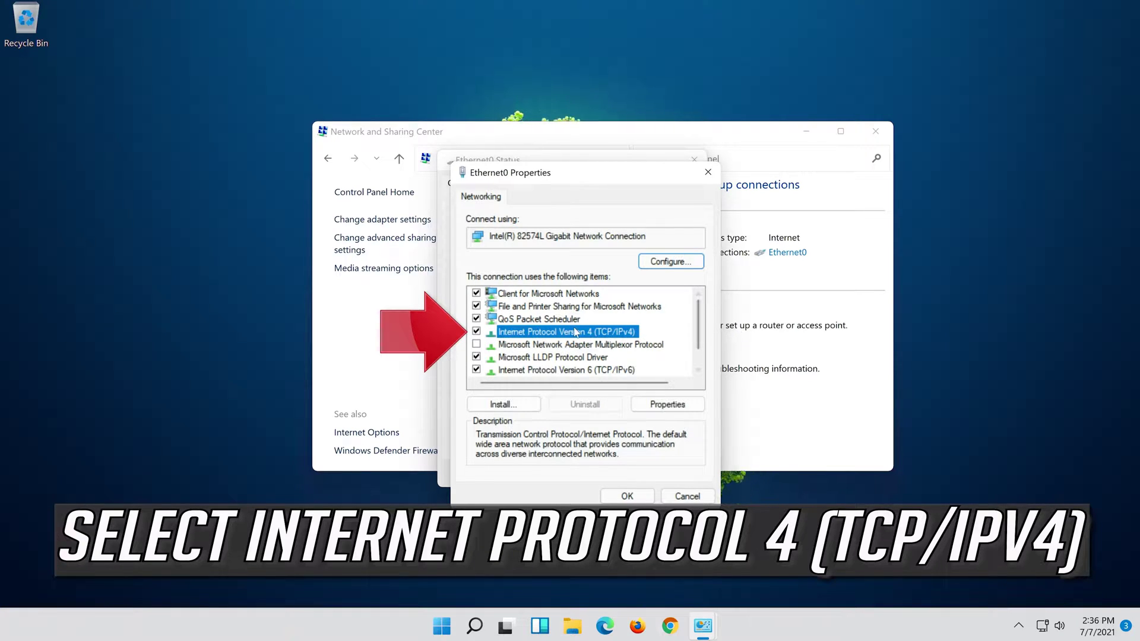
left_click(668, 410)
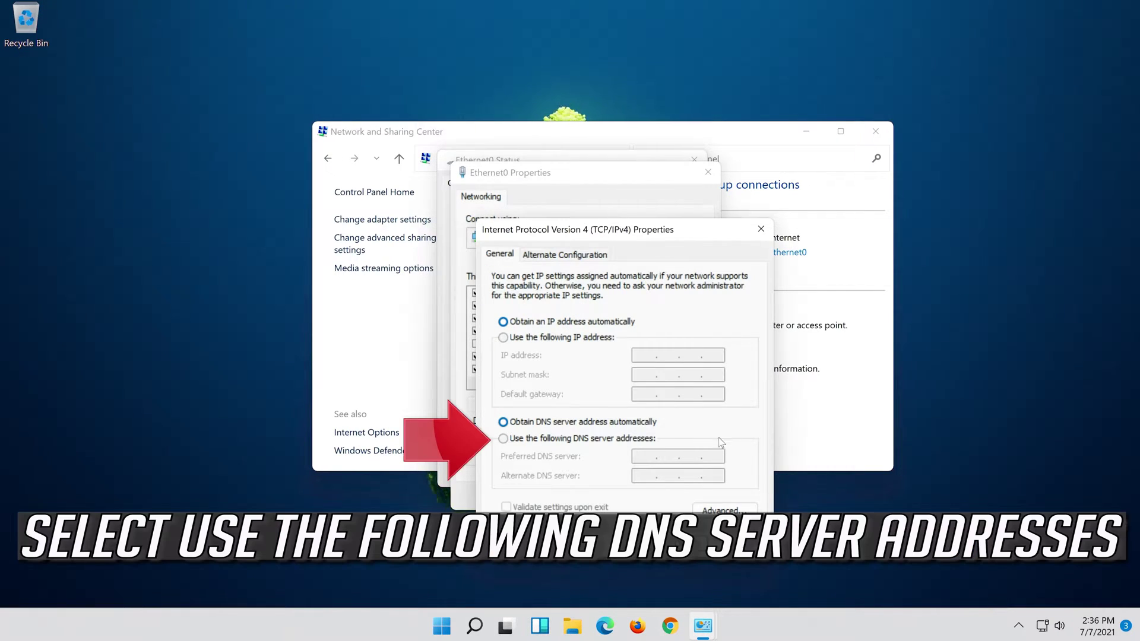
Set preferred DNS server 8.8.8.8 and alternate 8.8.4.4, and confirm with OK.
left_click(503, 440)
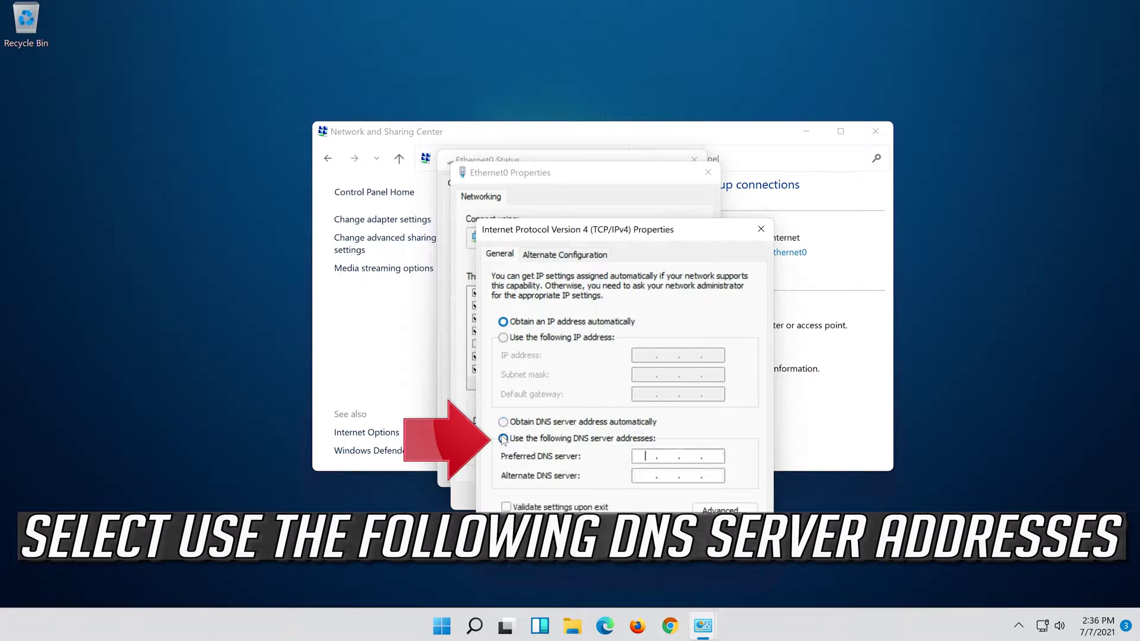
left_click(648, 456)
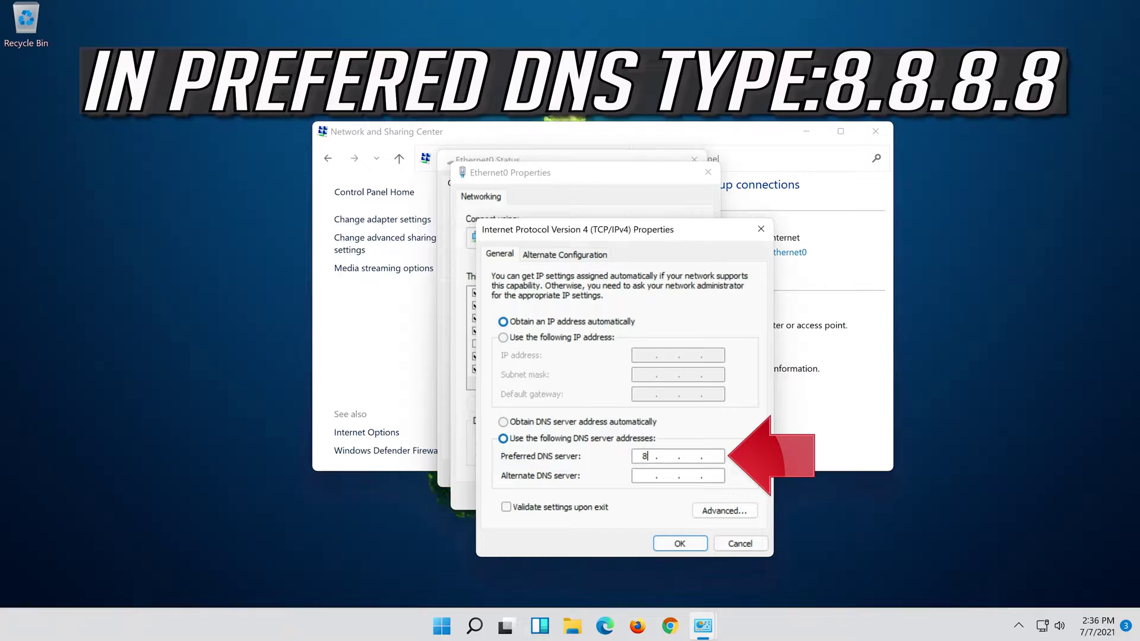
type("8.8.8.")
left_click(645, 477)
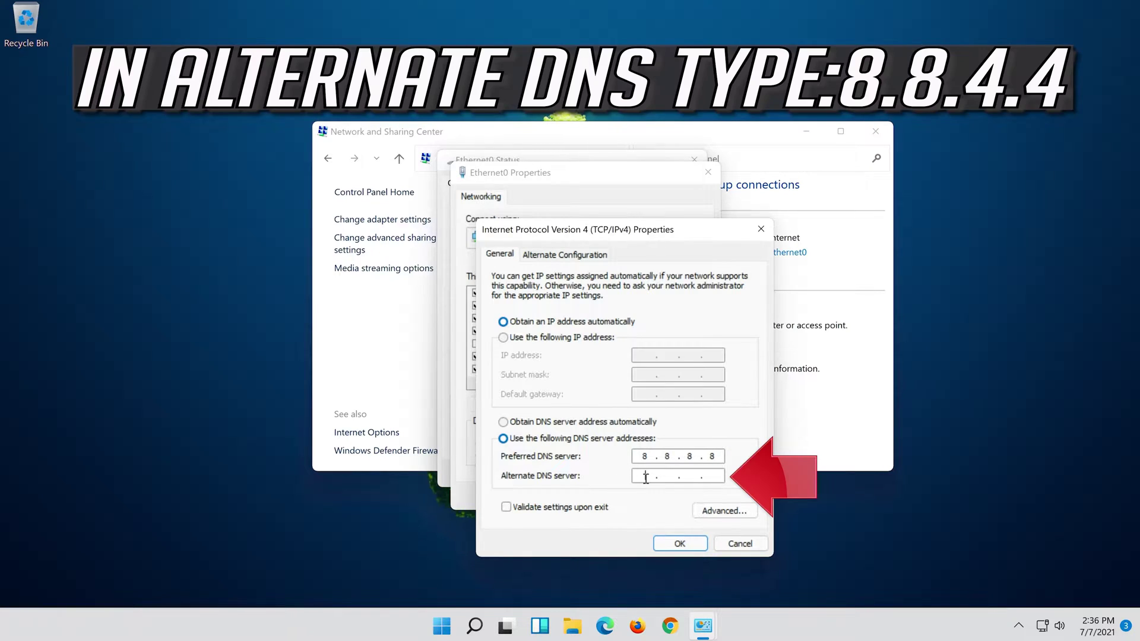
type("8.8.4.4")
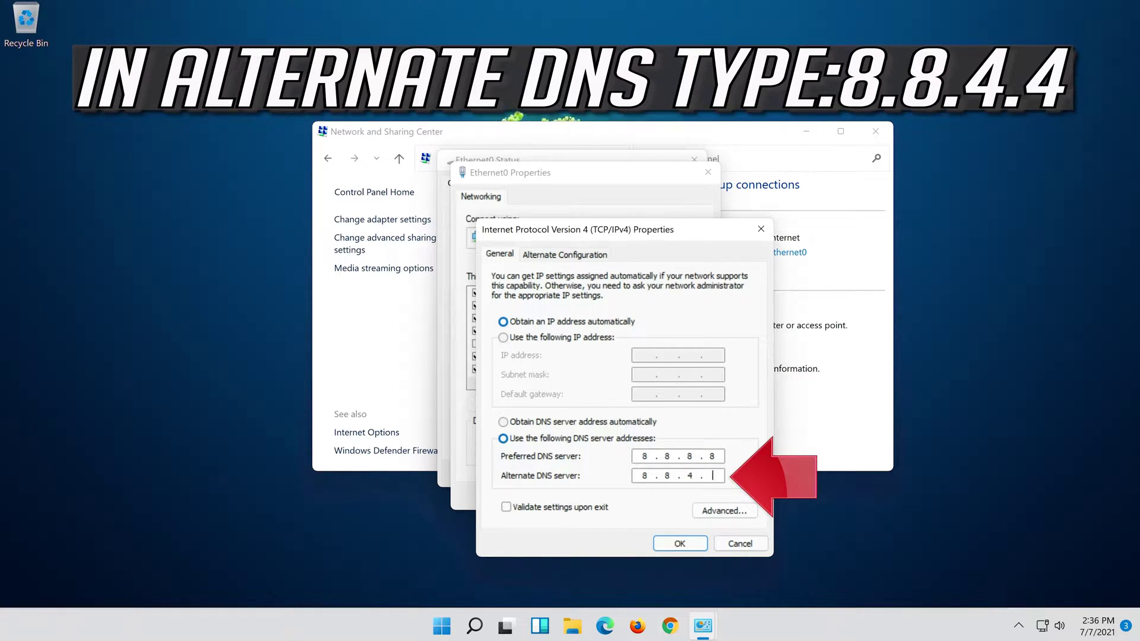
left_click(681, 545)
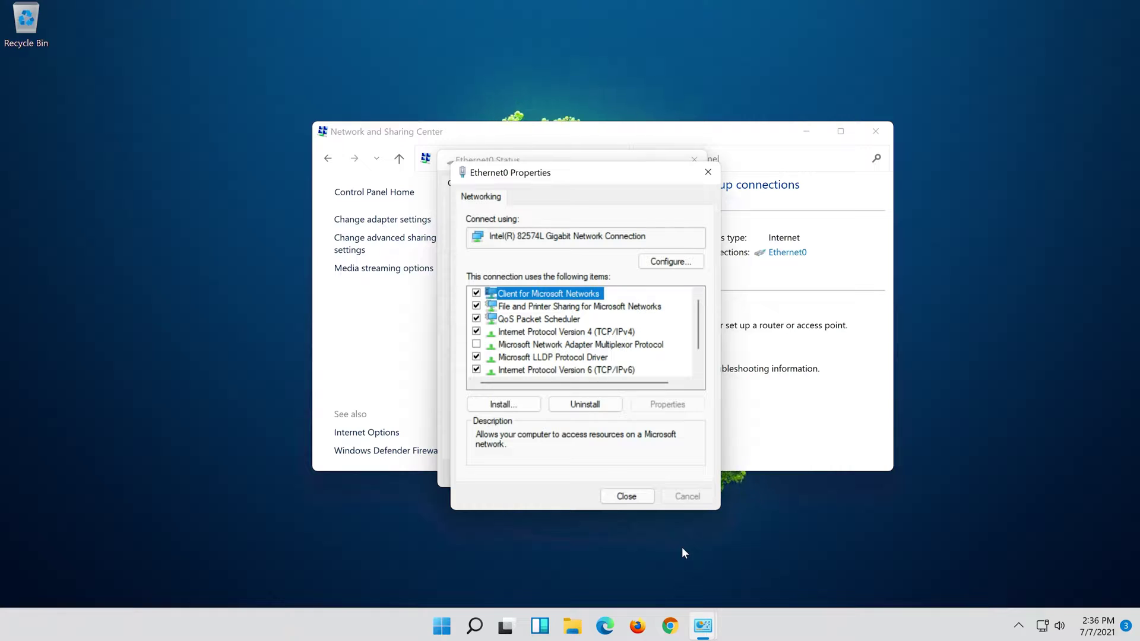
Close the Ethernet0 properties, Ethernet0 status and Network and Sharing Center windows.
left_click(639, 500)
left_click(669, 473)
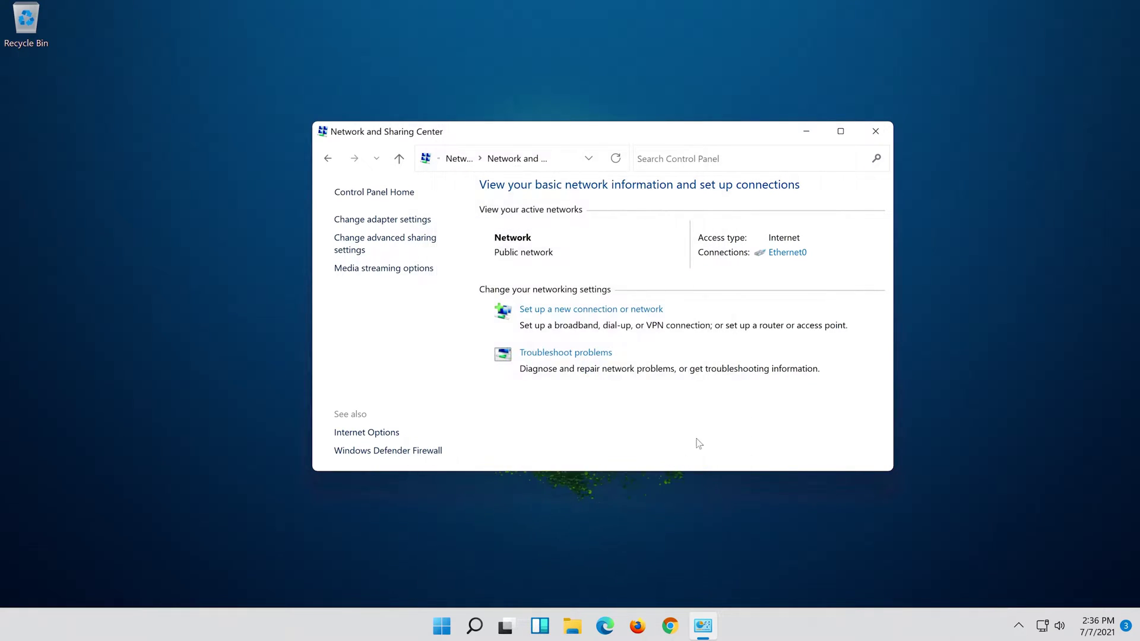
left_click(875, 131)
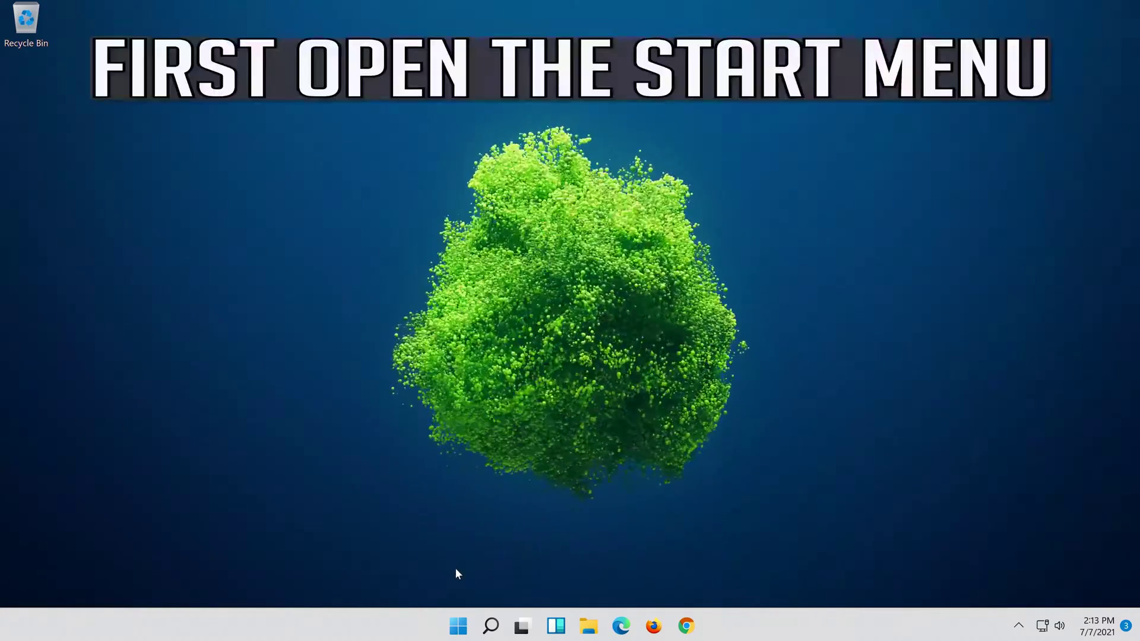
Search Windows for 'settings' and launch the Settings app.
left_click(491, 627)
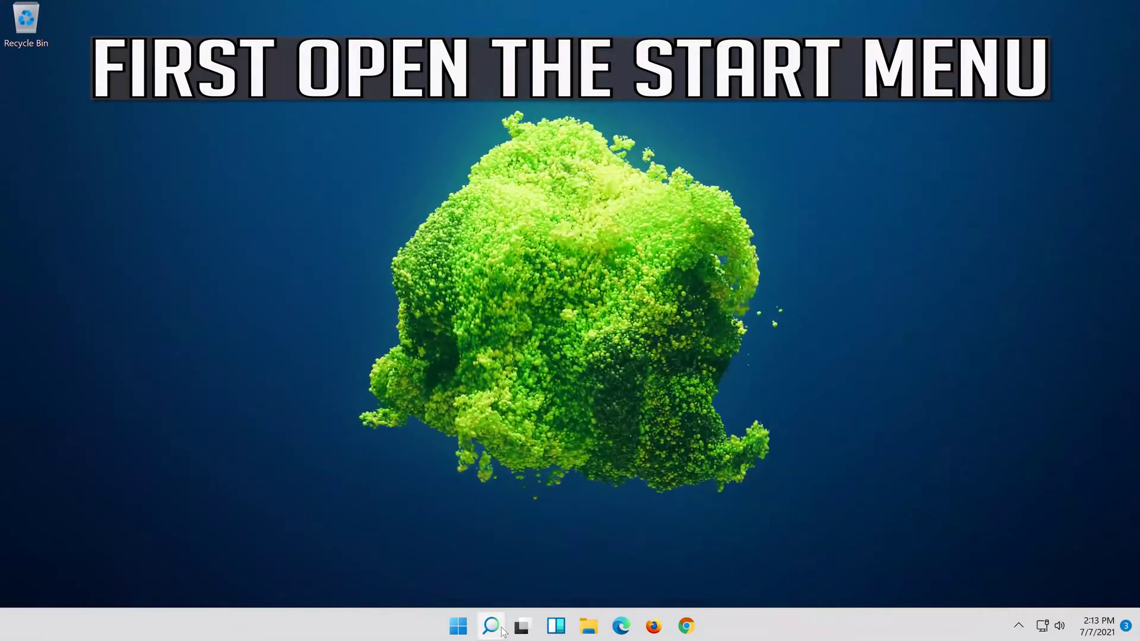
type("se")
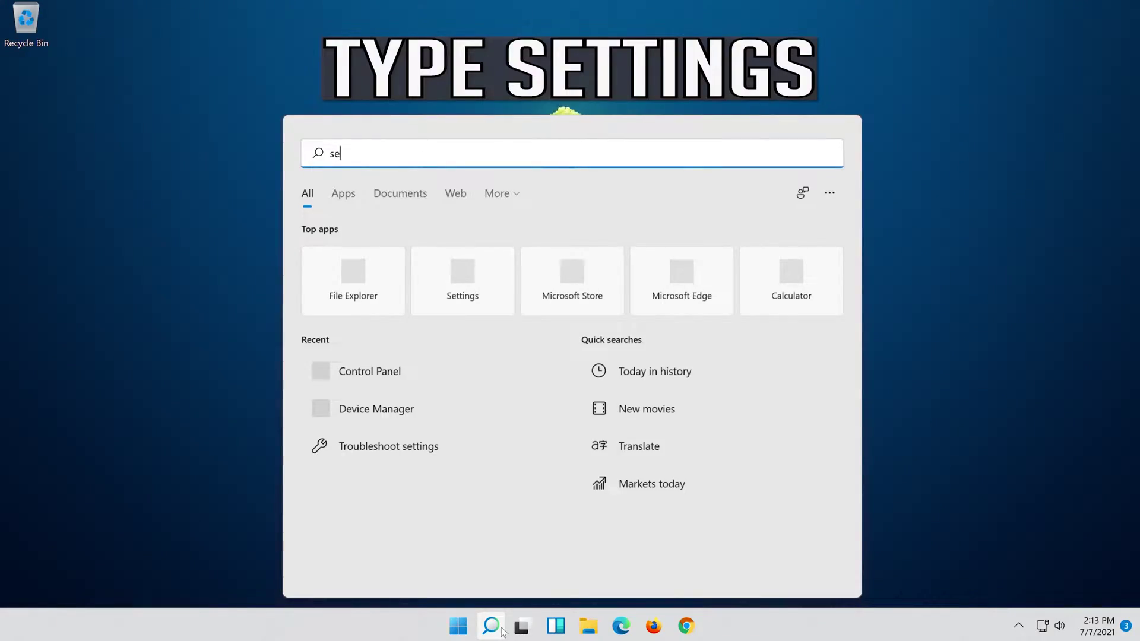
type("ttings")
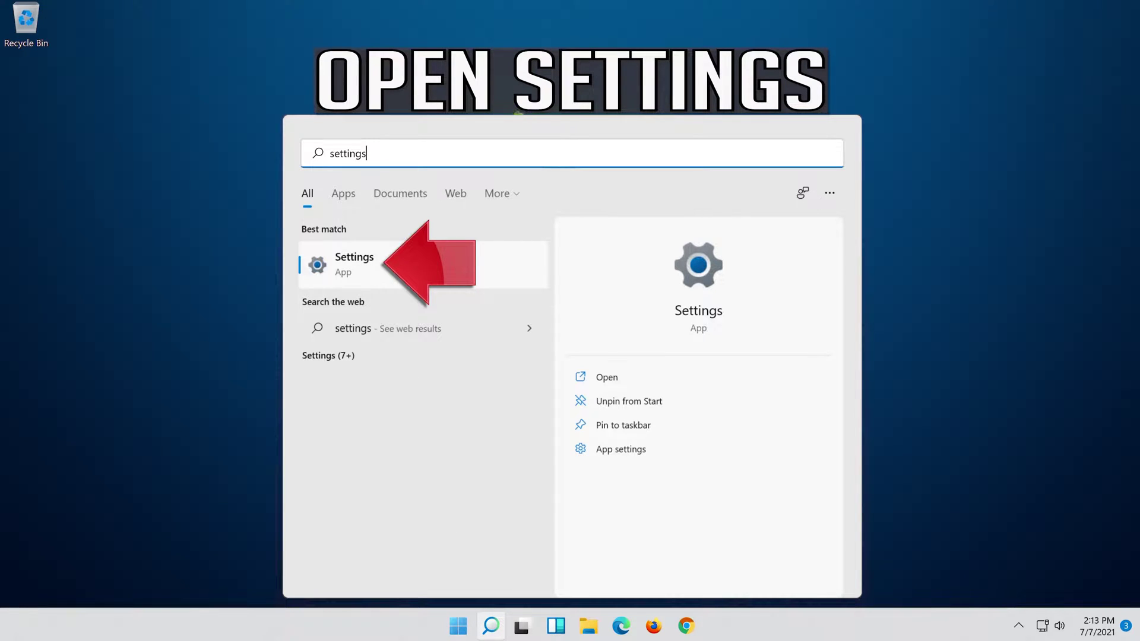
left_click(407, 271)
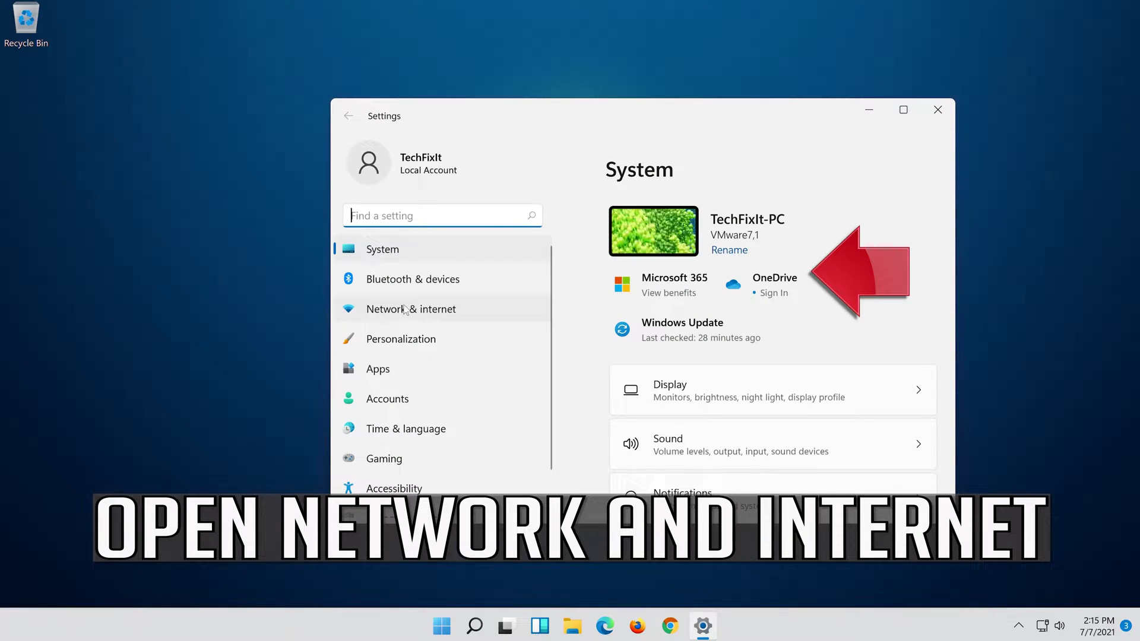
Navigate Network & internet and Advanced network settings to reach the Network reset page.
left_click(441, 311)
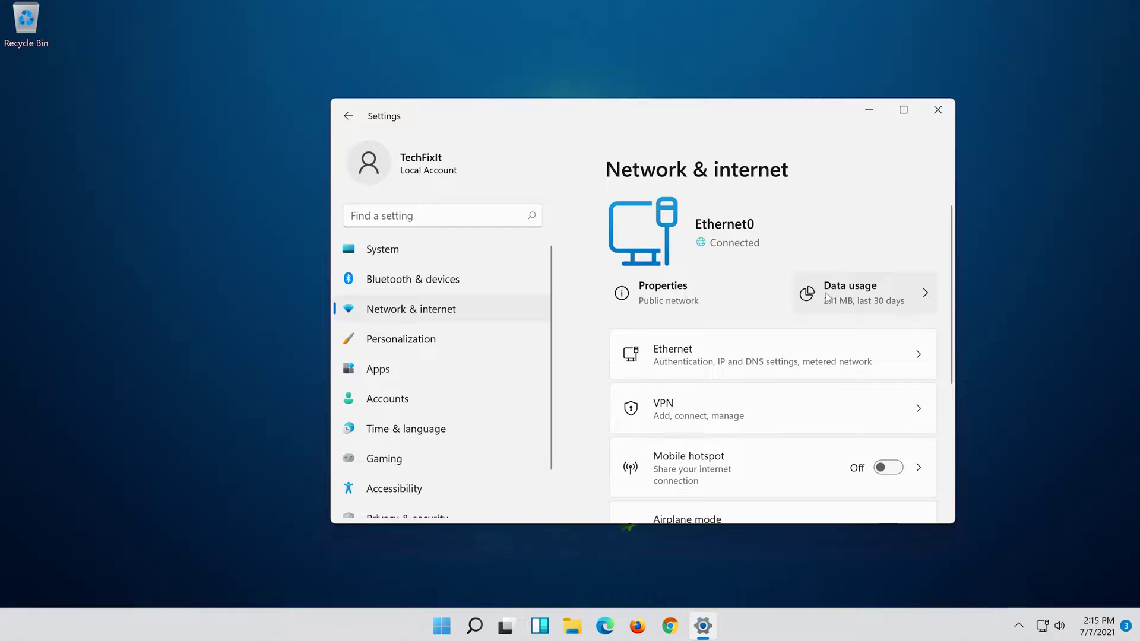
scroll(827, 297, "down", 5)
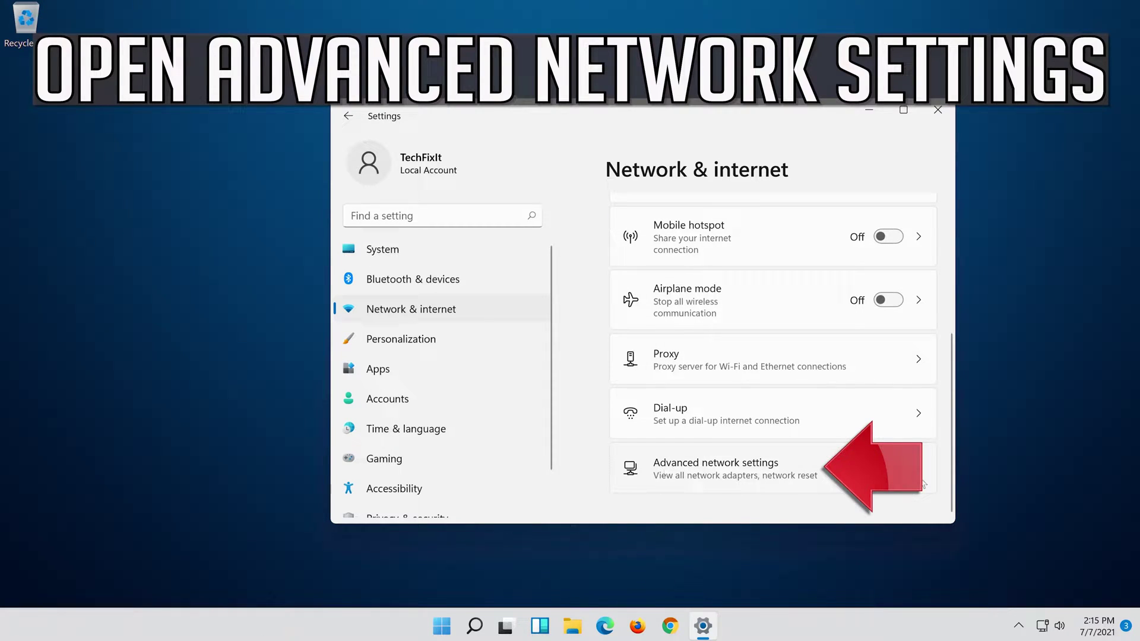
left_click(699, 474)
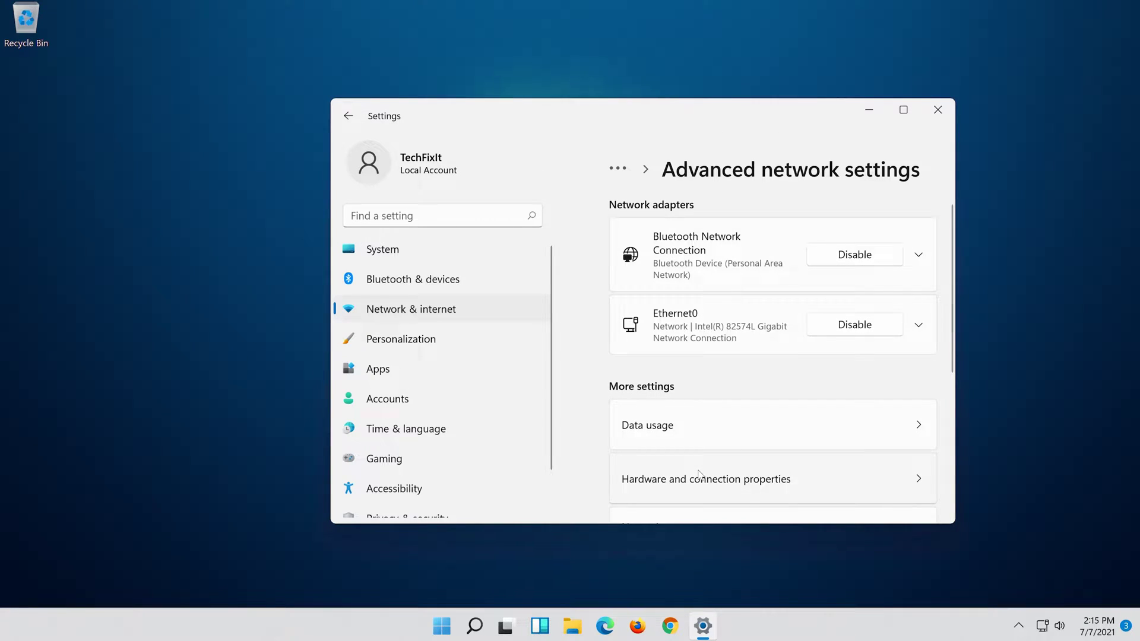
scroll(700, 474, "down", 3)
scroll(678, 351, "up", 1)
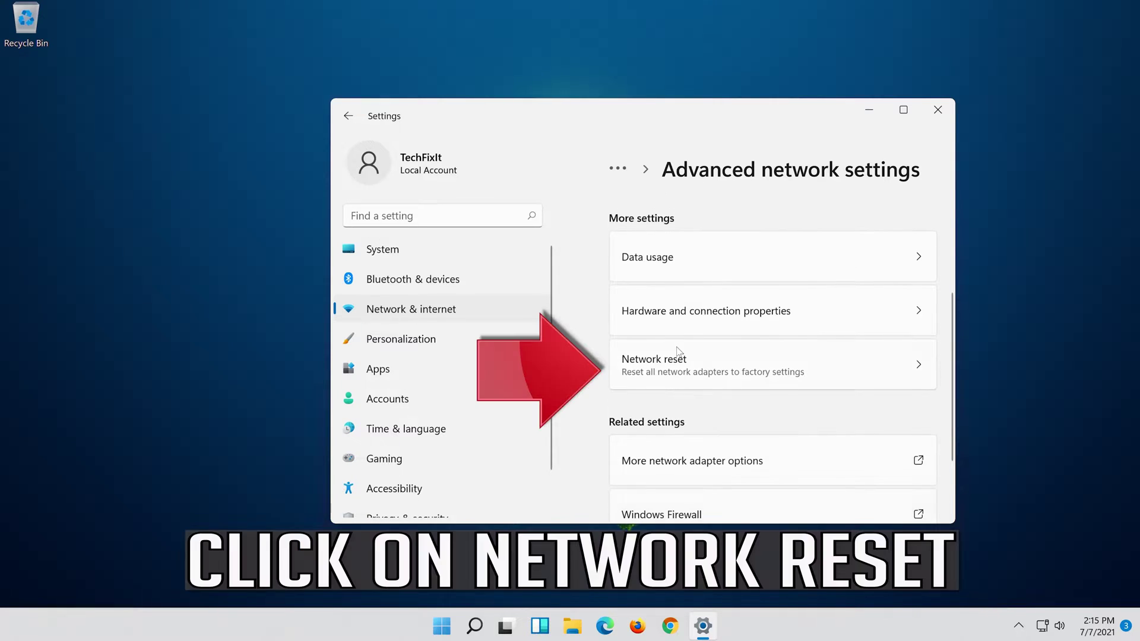
left_click(778, 358)
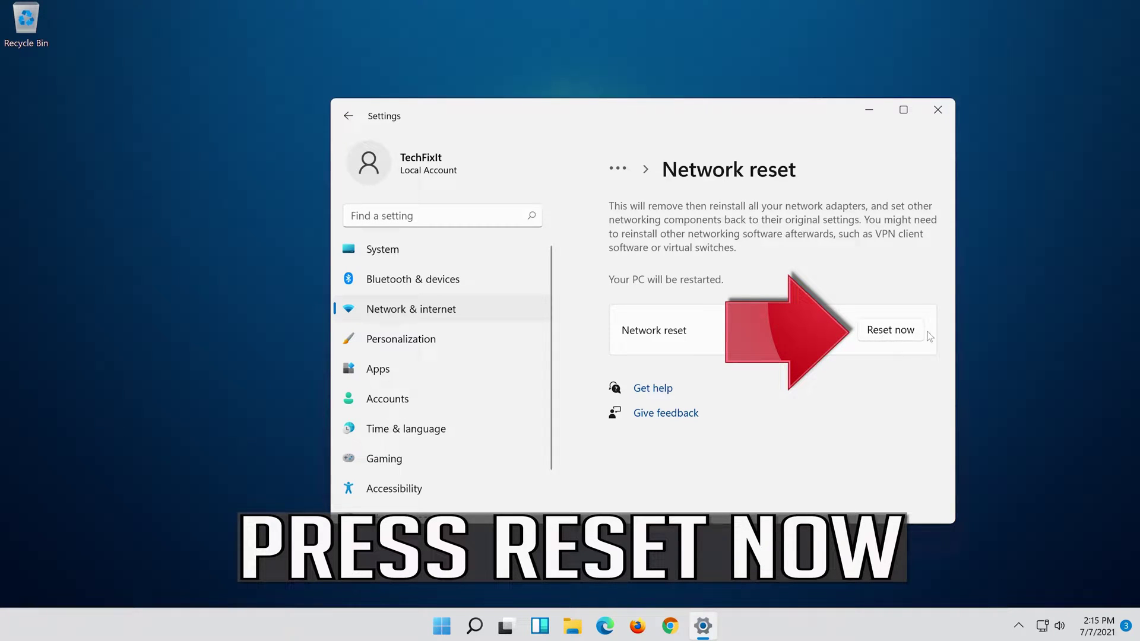
Reset all network adapters, confirm with Yes, and dismiss the sign-out notice.
left_click(897, 329)
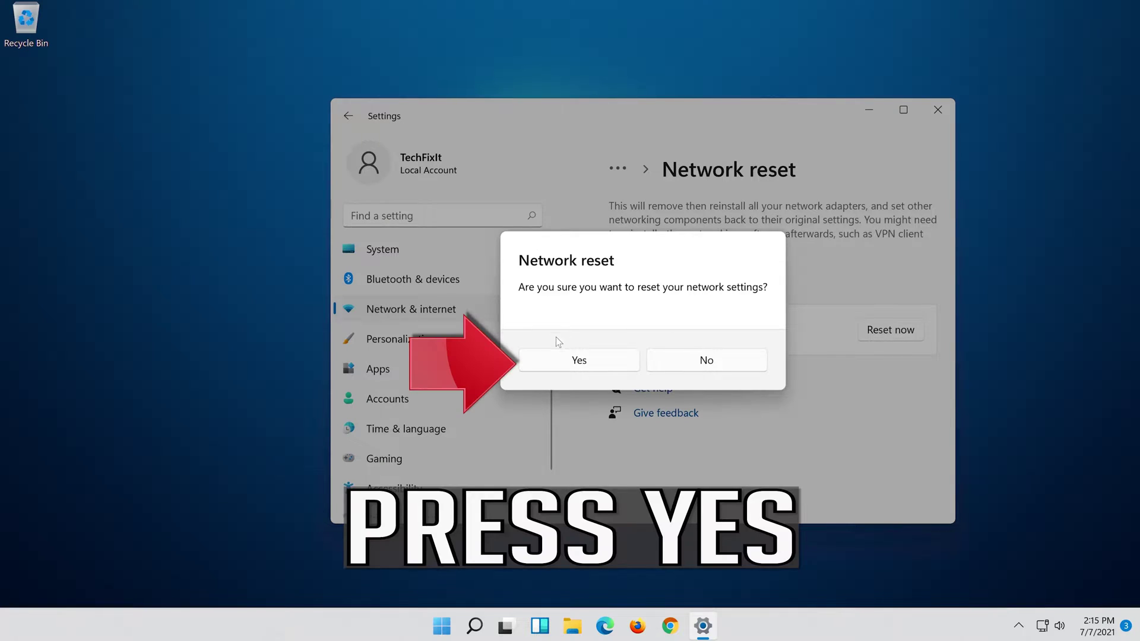
left_click(589, 363)
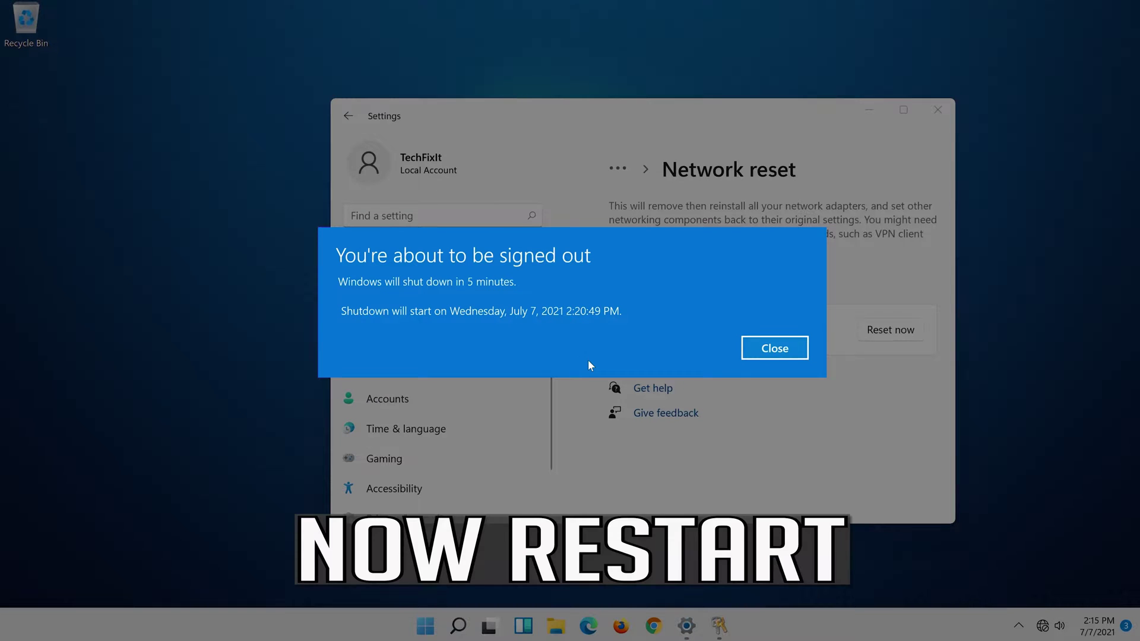
left_click(775, 348)
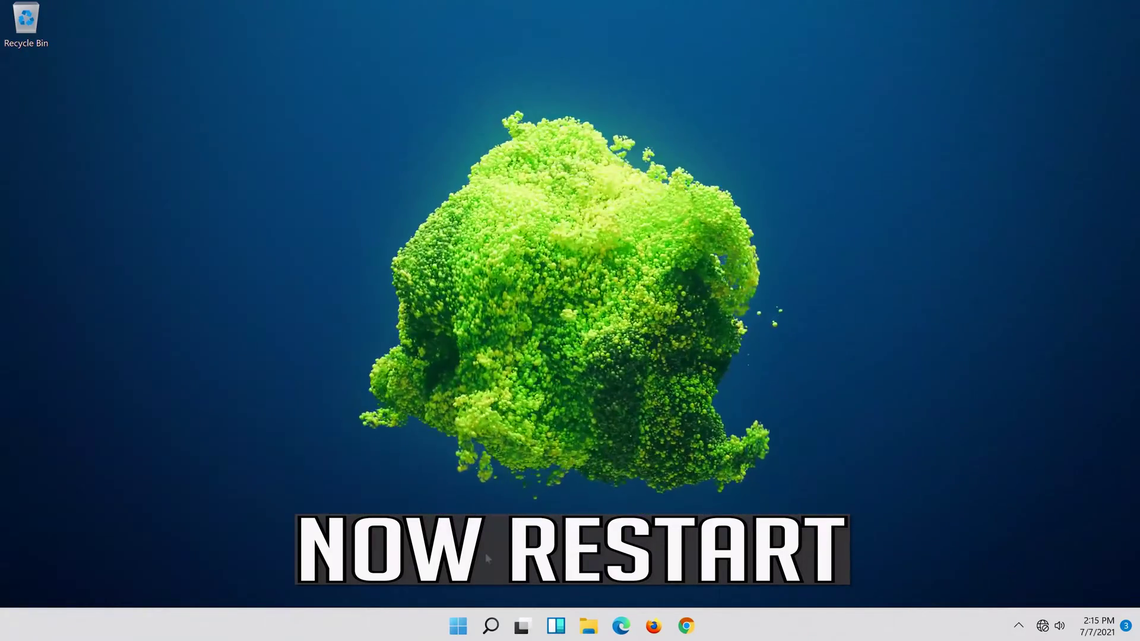
Restart the computer from the Start menu's power options.
left_click(446, 634)
left_click(759, 575)
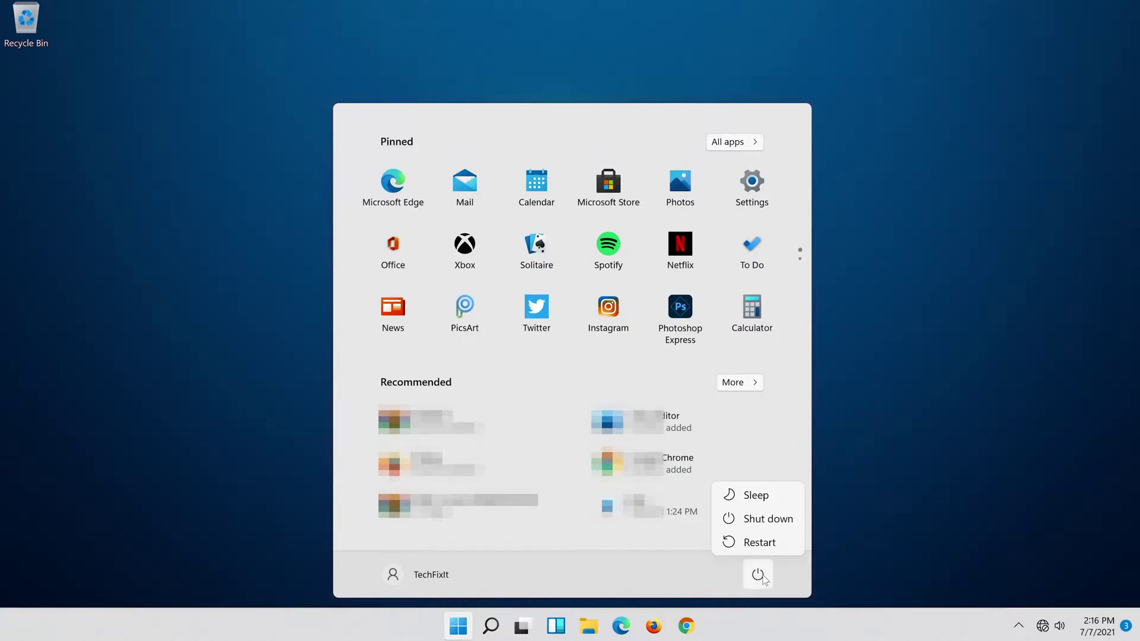
left_click(767, 542)
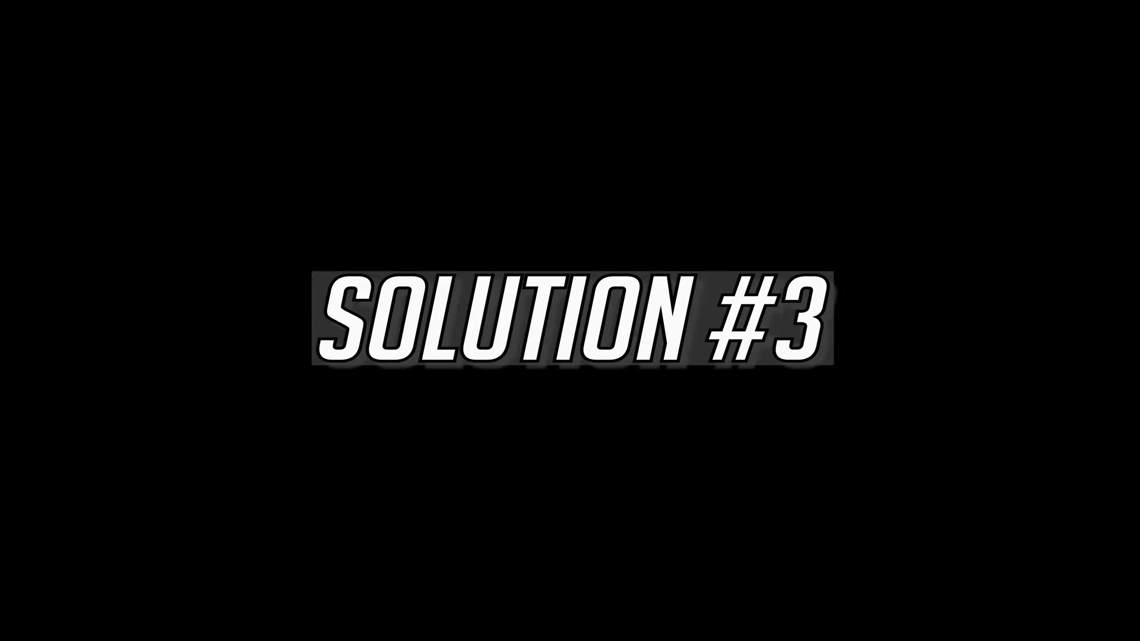
Search for cmd and run Command Prompt as administrator, approving the UAC prompt.
left_click(491, 626)
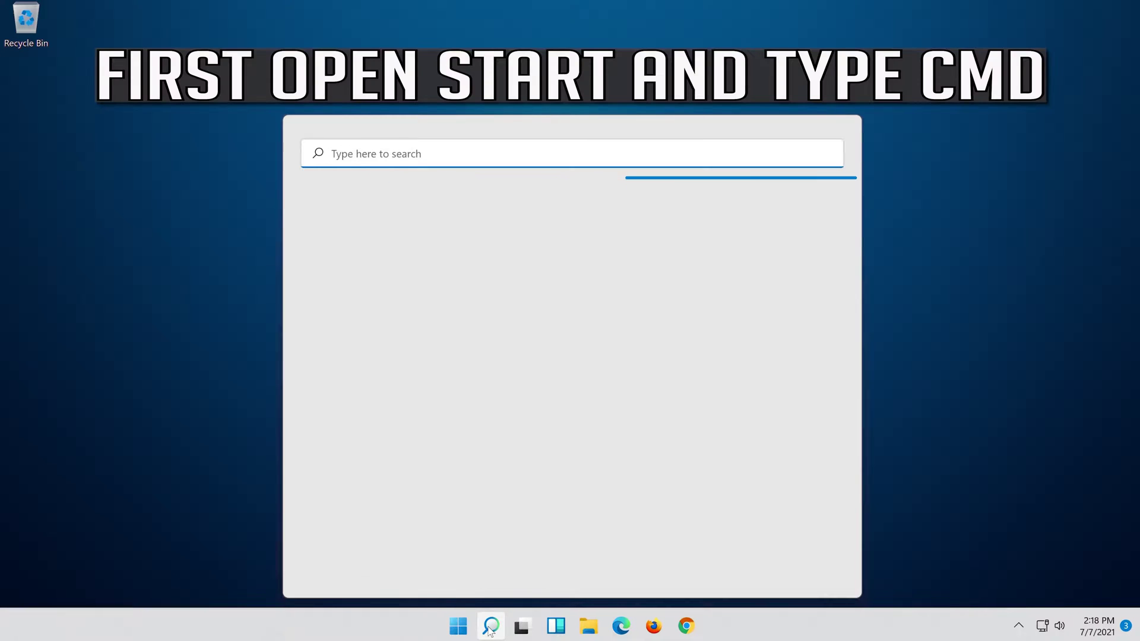
type("cmd")
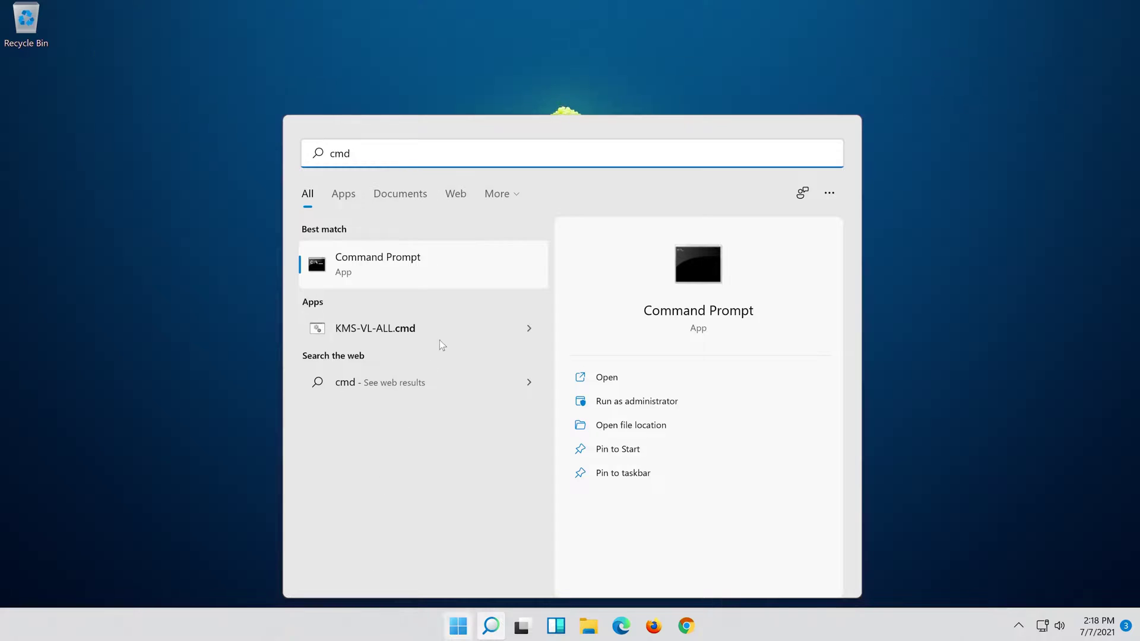
right_click(470, 265)
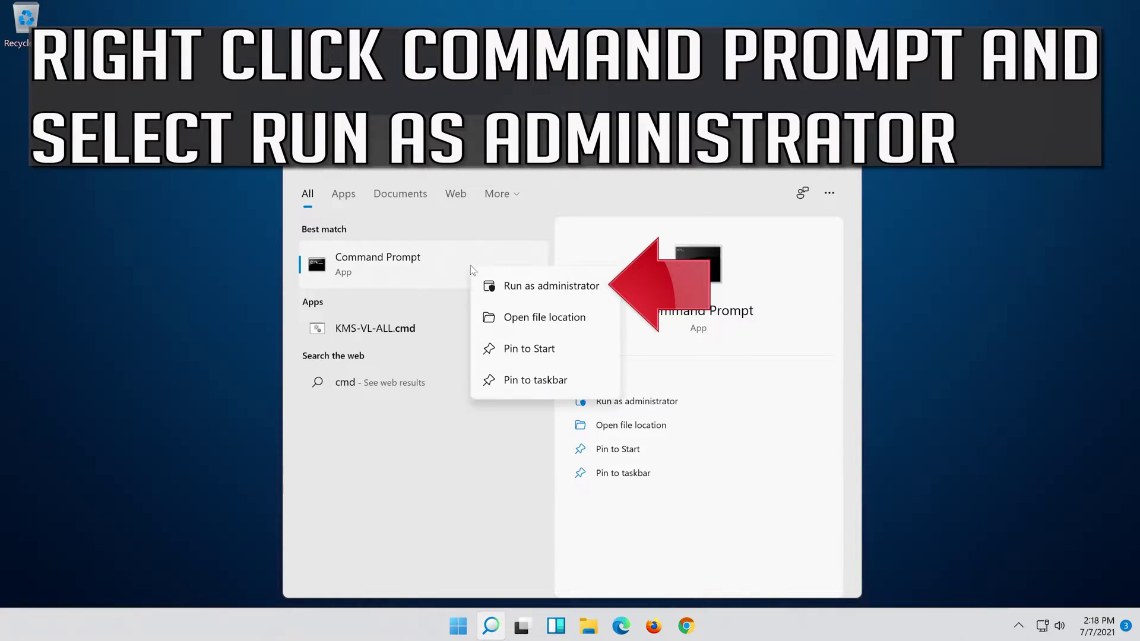
left_click(554, 288)
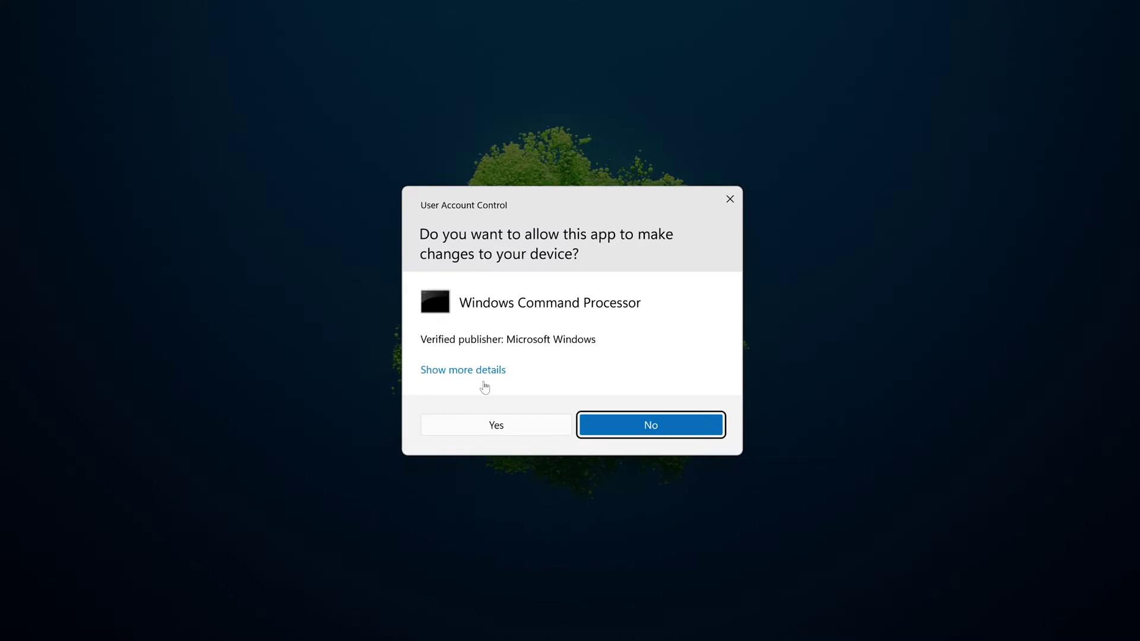
left_click(508, 425)
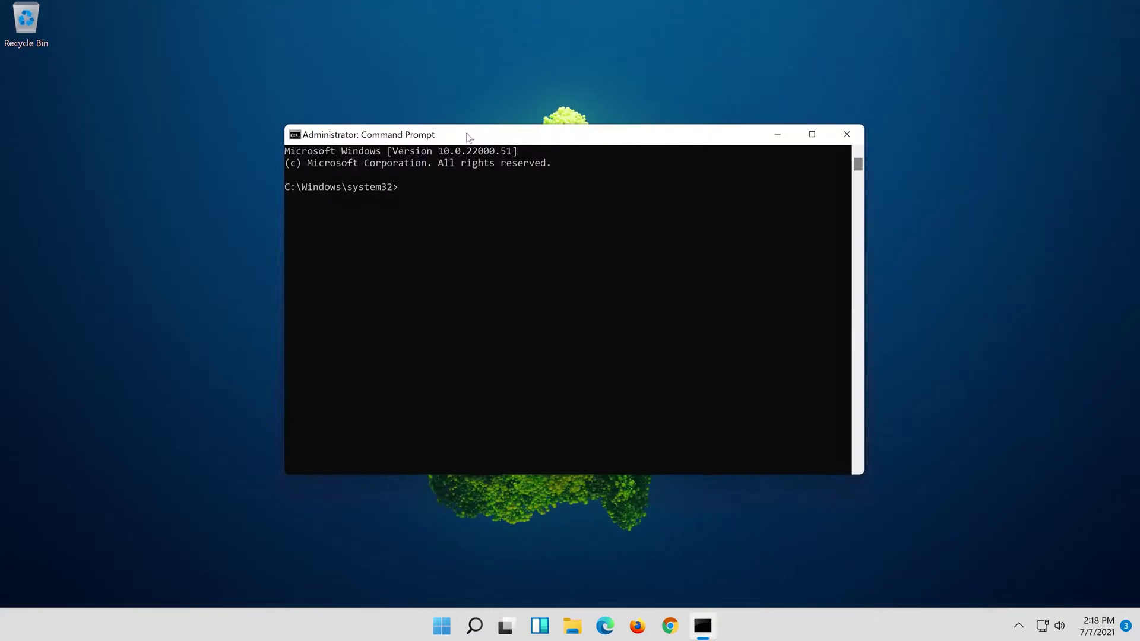
Run 'netsh int ip reset c:\resetlog.txt' to reset TCP/IP.
type("netsh")
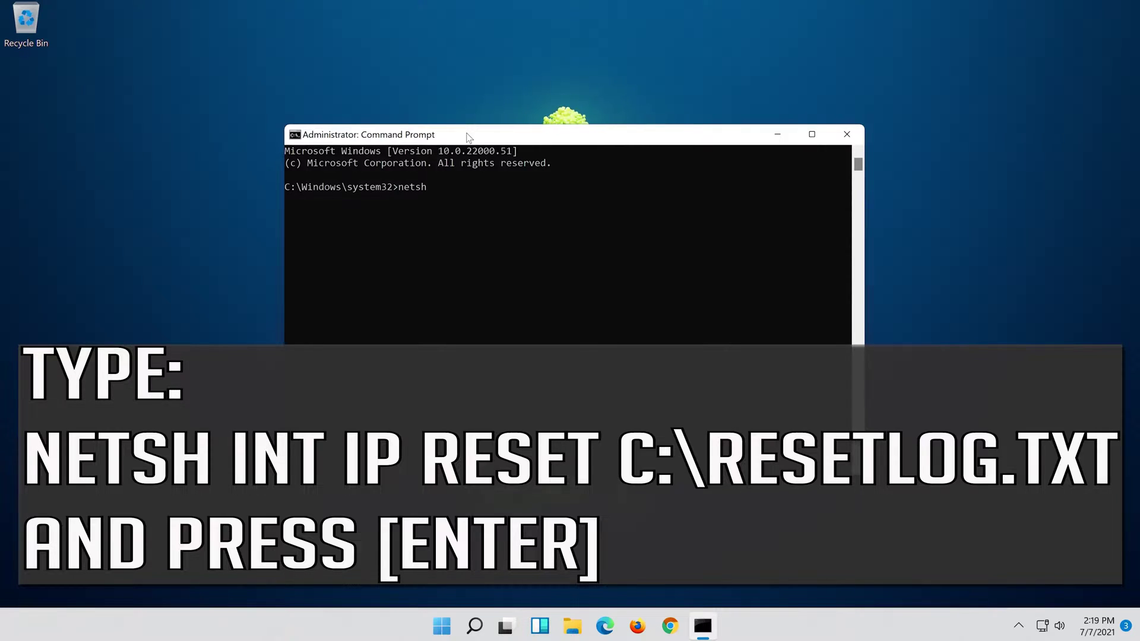
type("int ip reset c:\\res")
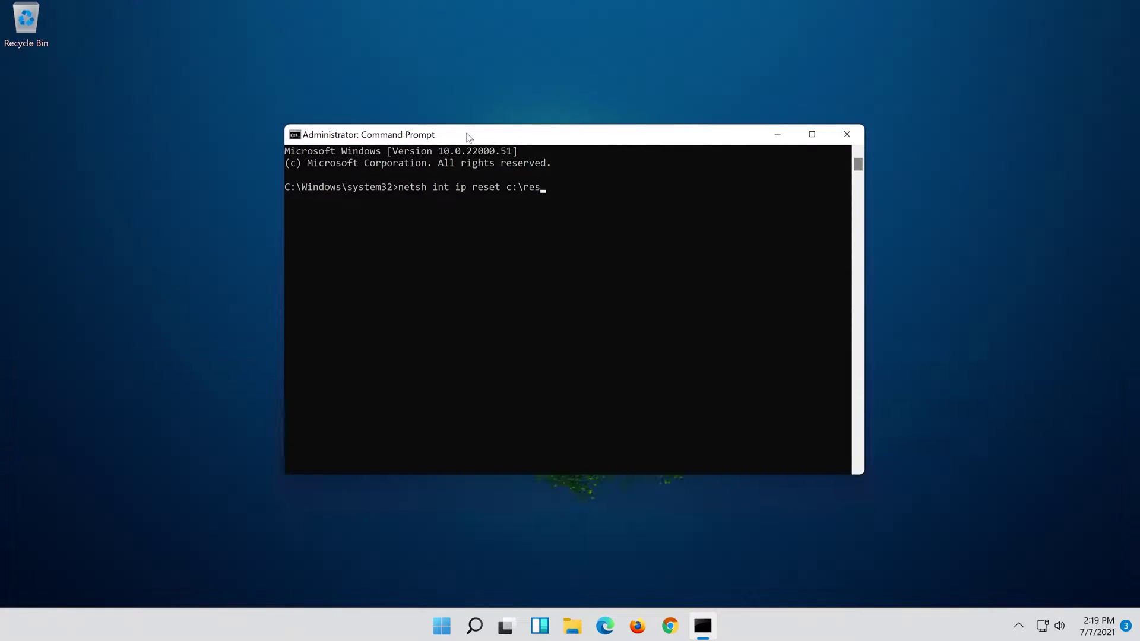
type("etlog.txt")
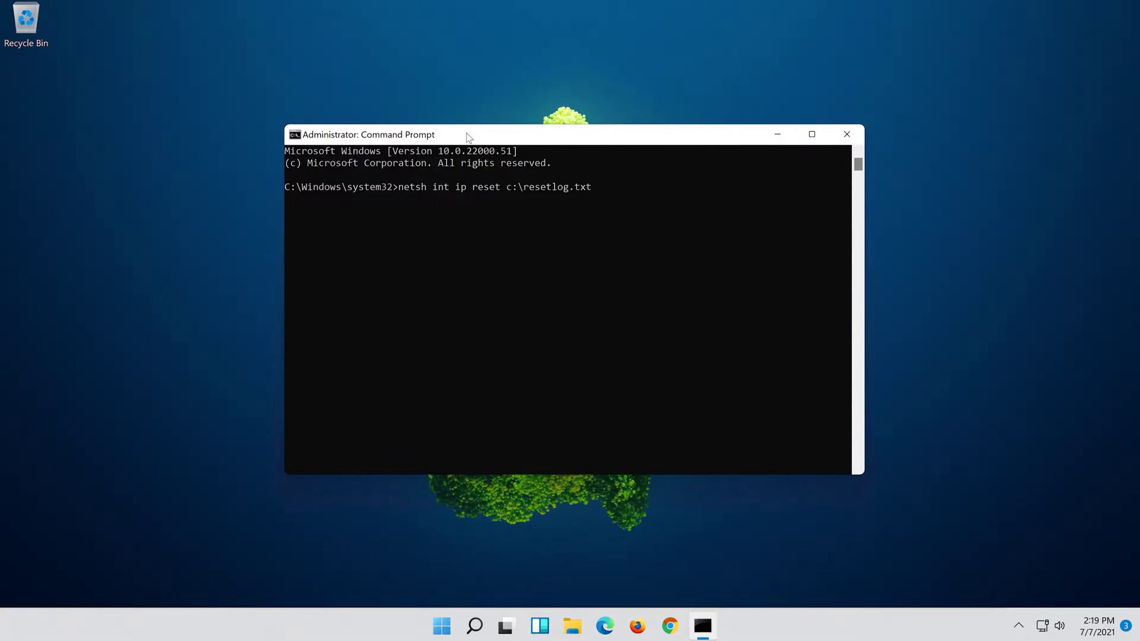
key("Return")
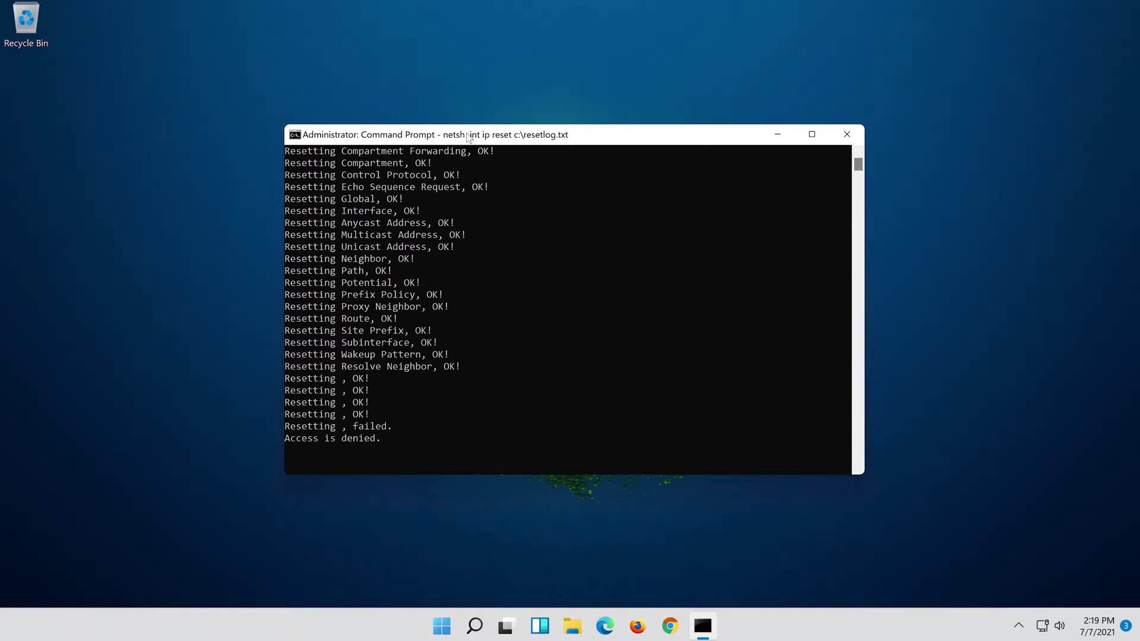
Run 'netsh winsock reset', then 'ipconfig /flushdns' to clear the DNS cache.
type("netsh w")
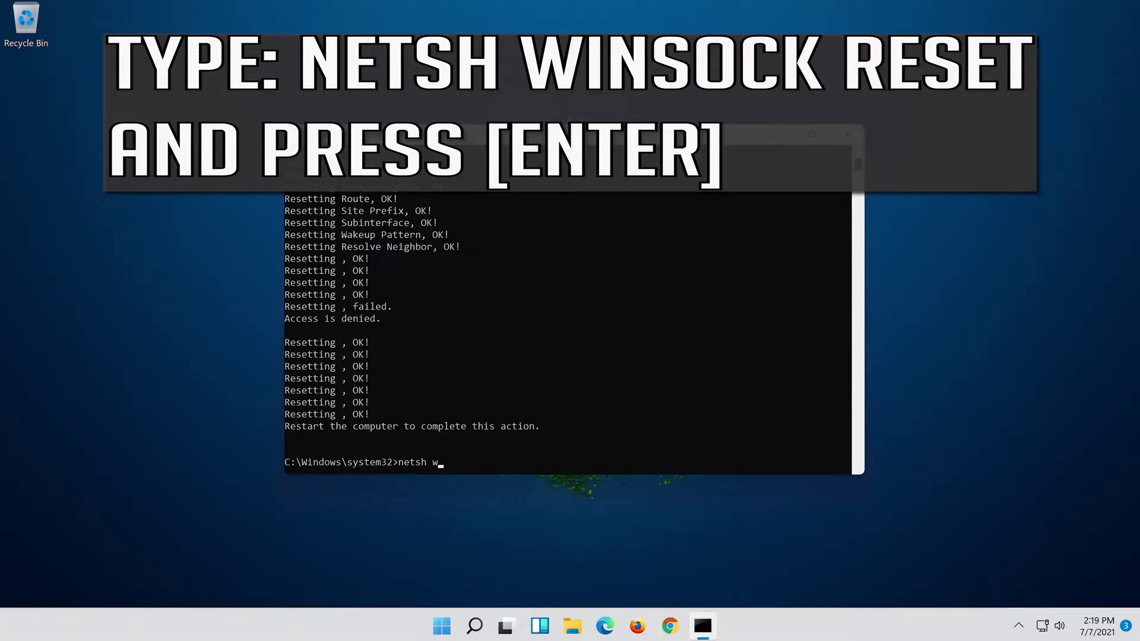
type("inso")
type("et")
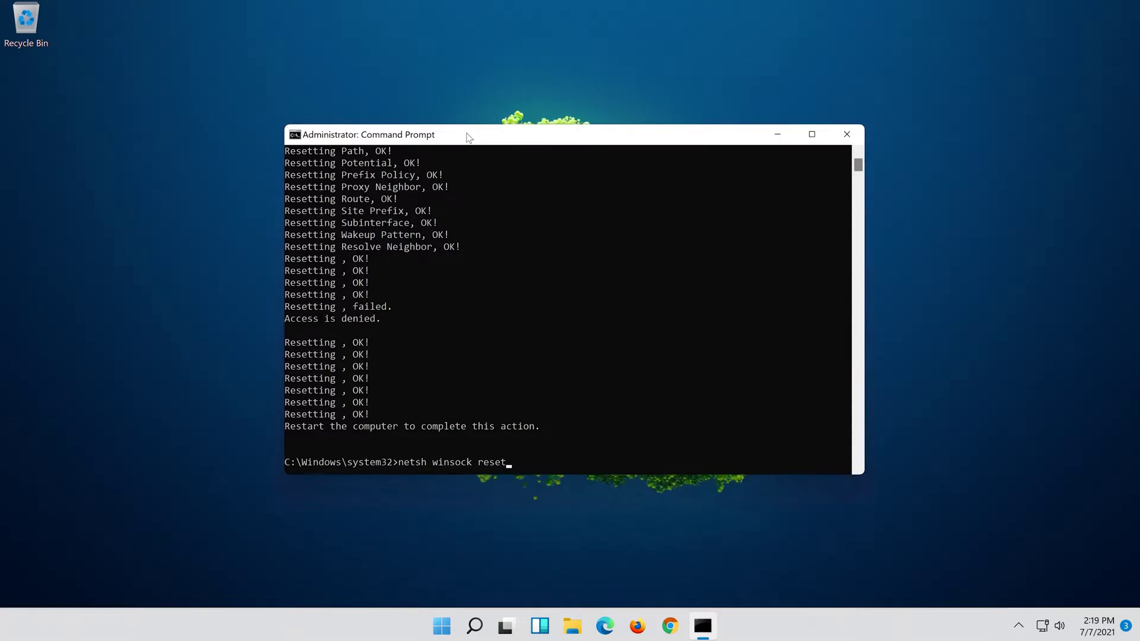
key("Return")
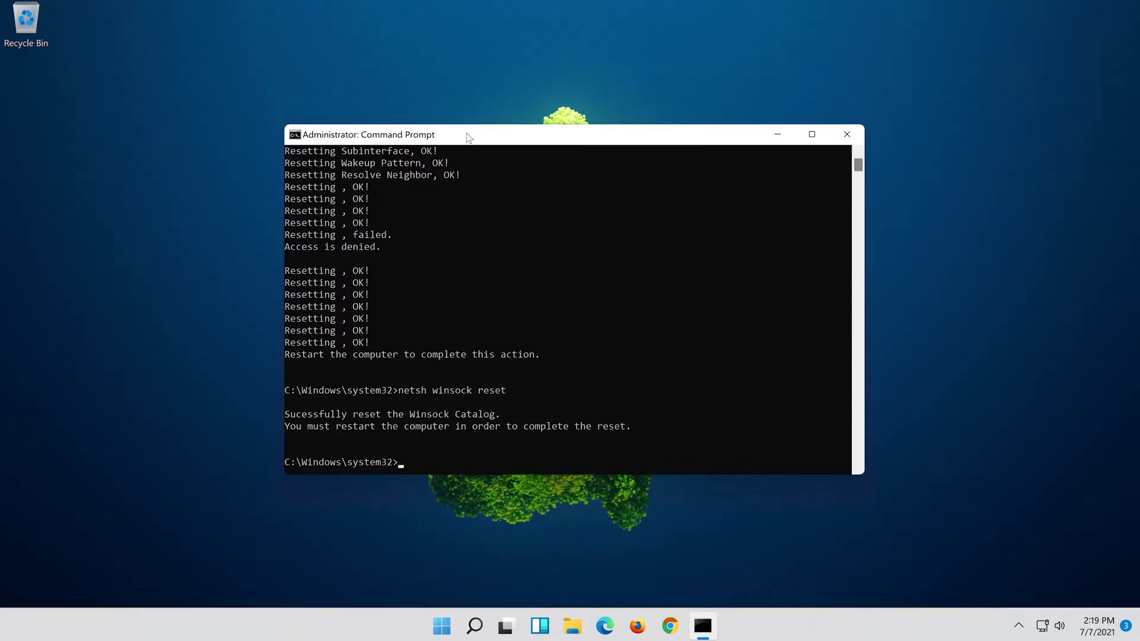
type("ipconfig")
type(" /flushdns")
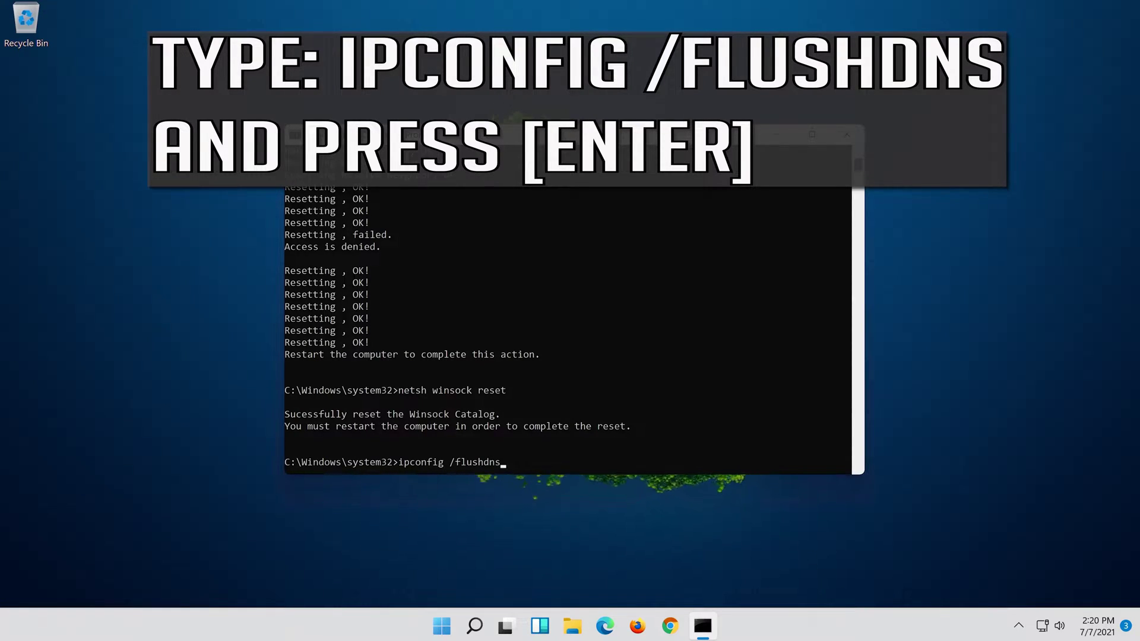
key("Return")
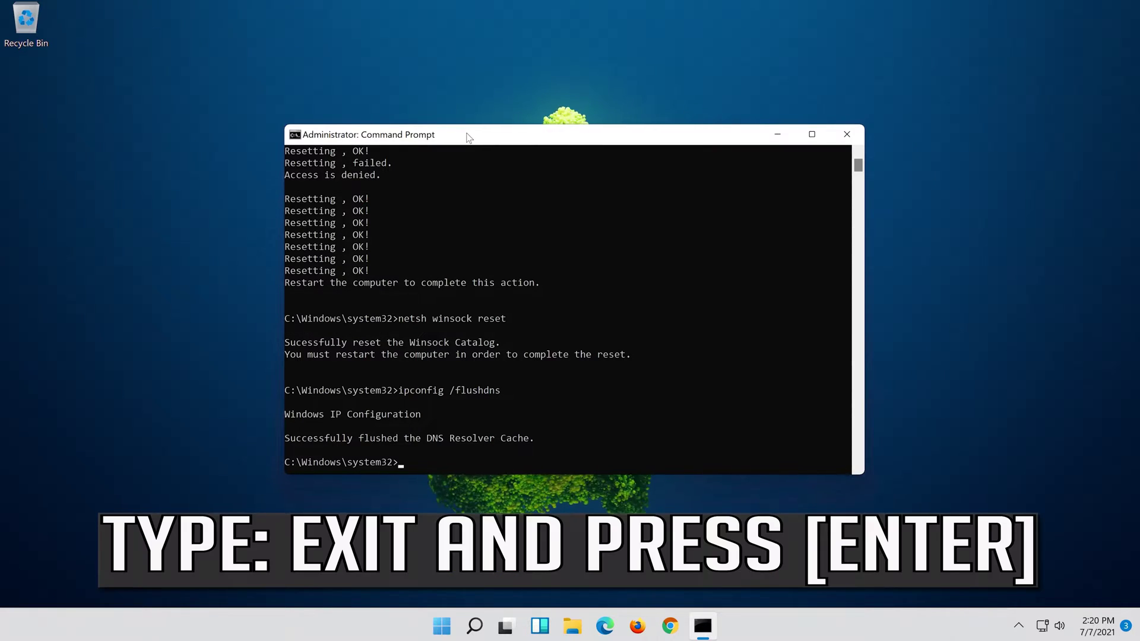